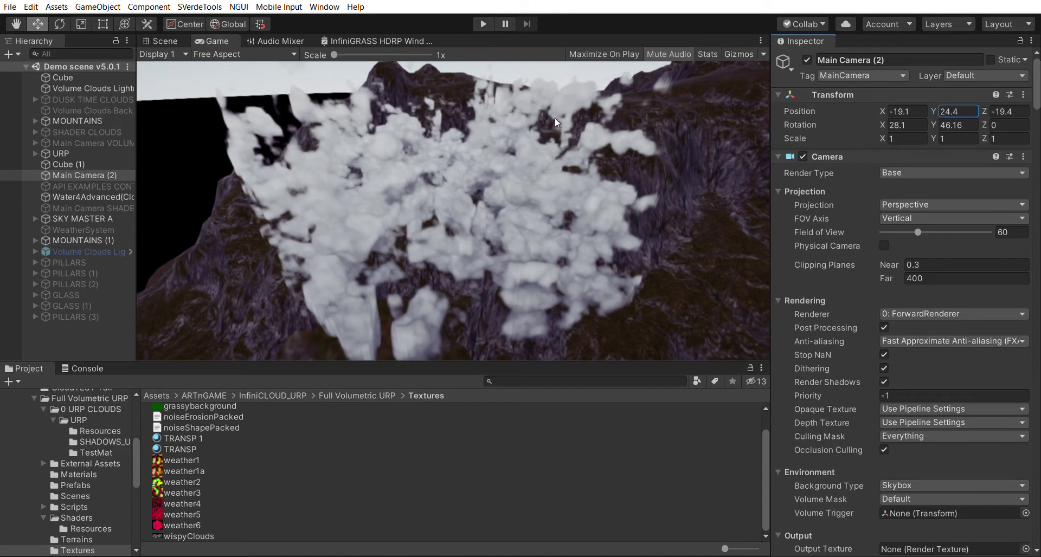
Open the import settings of Main Camera (2)'s weather6 weather texture and apply the Repeat wrap mode.
scroll(1004, 346, "down", 10)
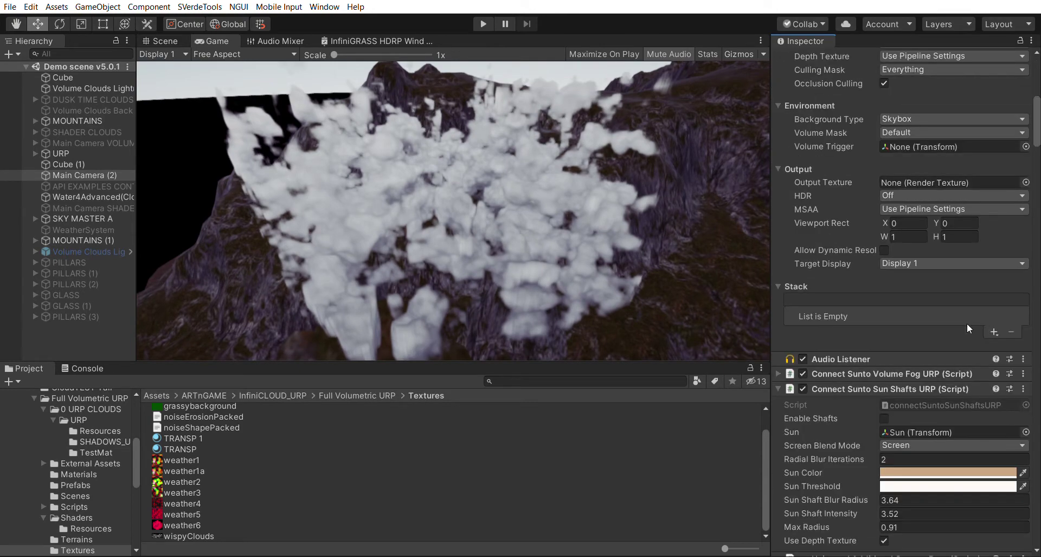
scroll(967, 323, "down", 15)
scroll(965, 329, "down", 5)
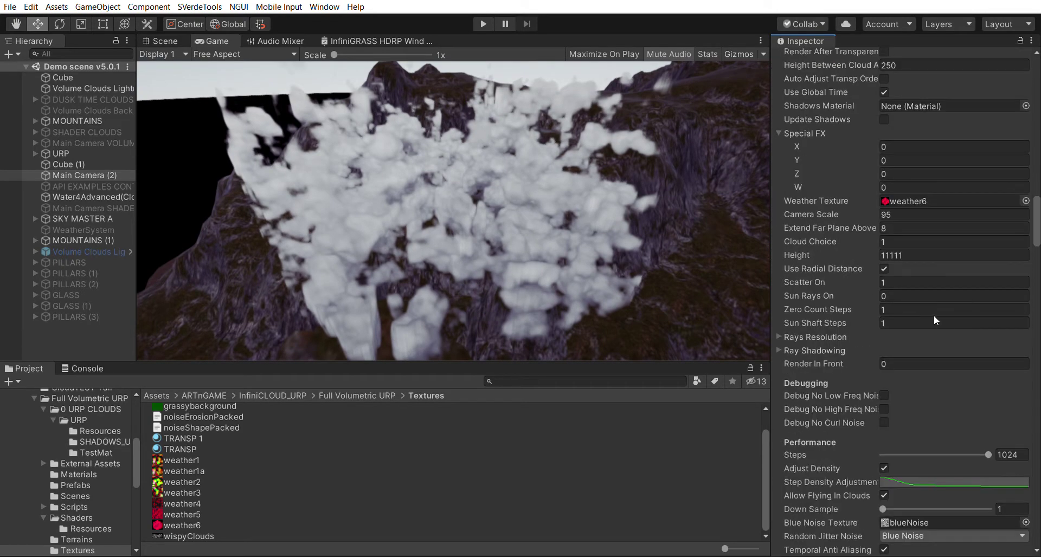
double_click(913, 197)
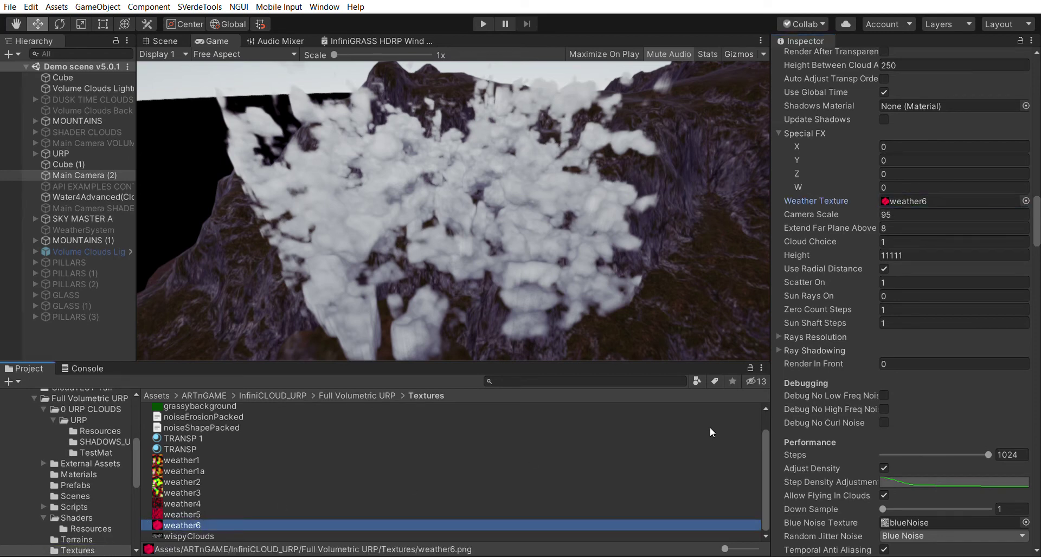
mouse_move(911, 408)
left_mouse_down()
mouse_move(909, 373)
mouse_move(908, 410)
left_mouse_up()
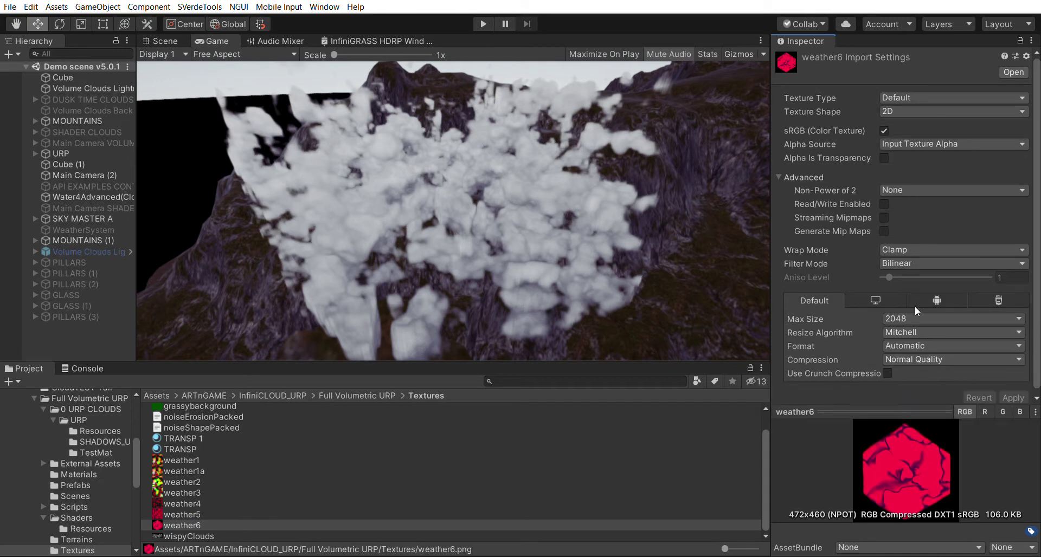
left_click(912, 251)
left_click(912, 263)
left_click(1016, 395)
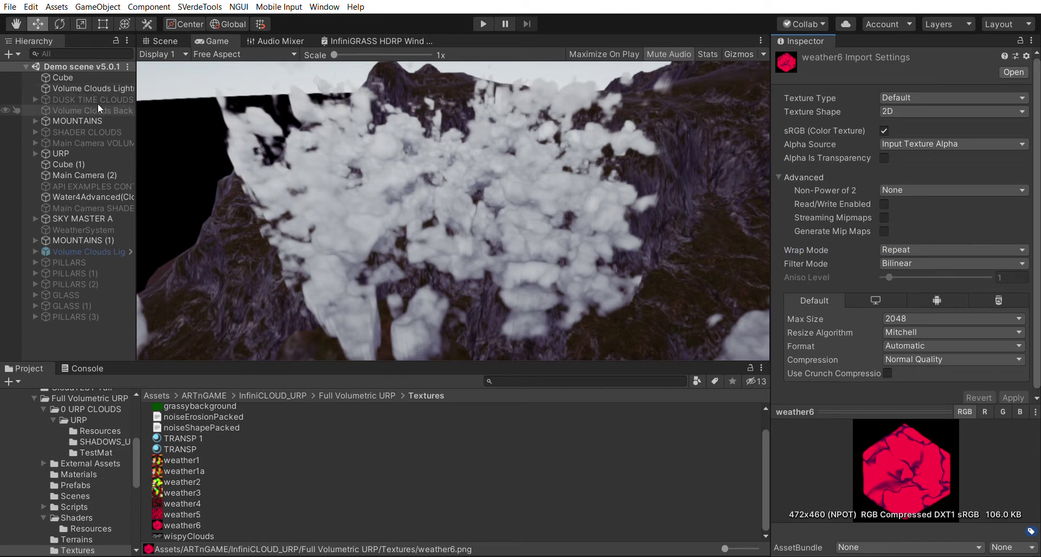
Select Main Camera (2) and set its Y rotation to 93.
left_click(101, 175)
left_click(944, 124)
left_click_drag(943, 118, 47, 102)
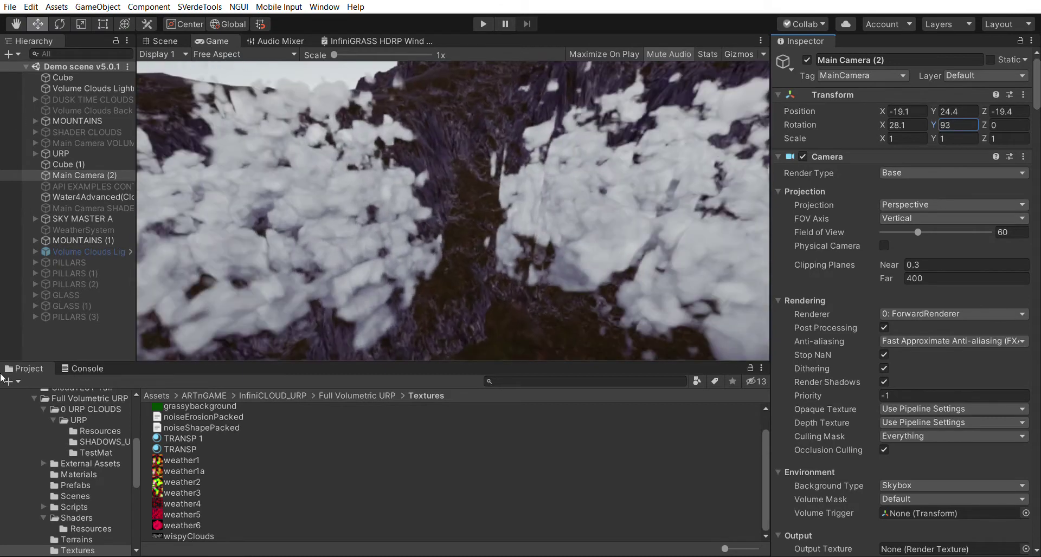
Apply the Mirror wrap mode to the weather6 texture and switch it back to Clamp.
left_click_drag(193, 525, 205, 512)
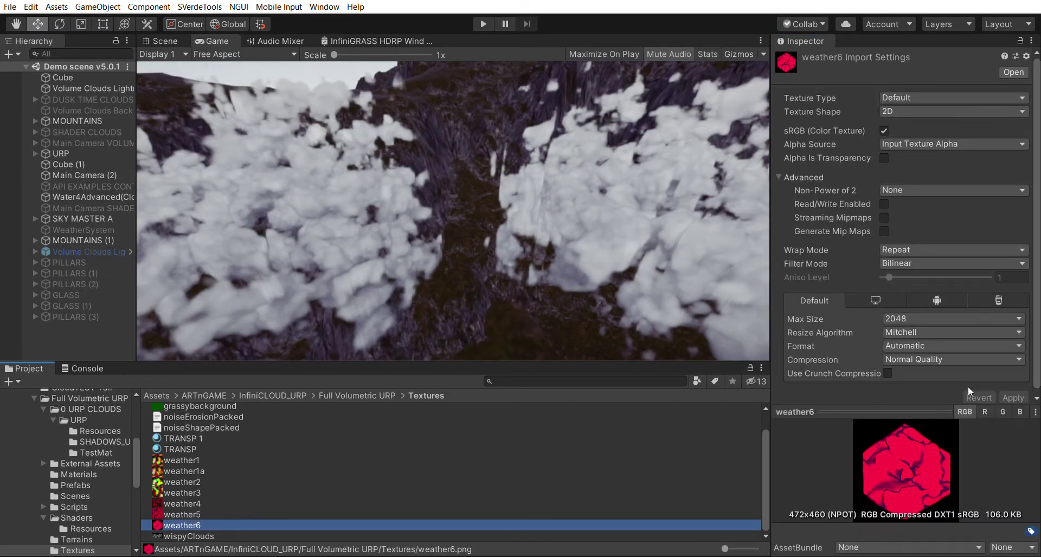
left_click(912, 279)
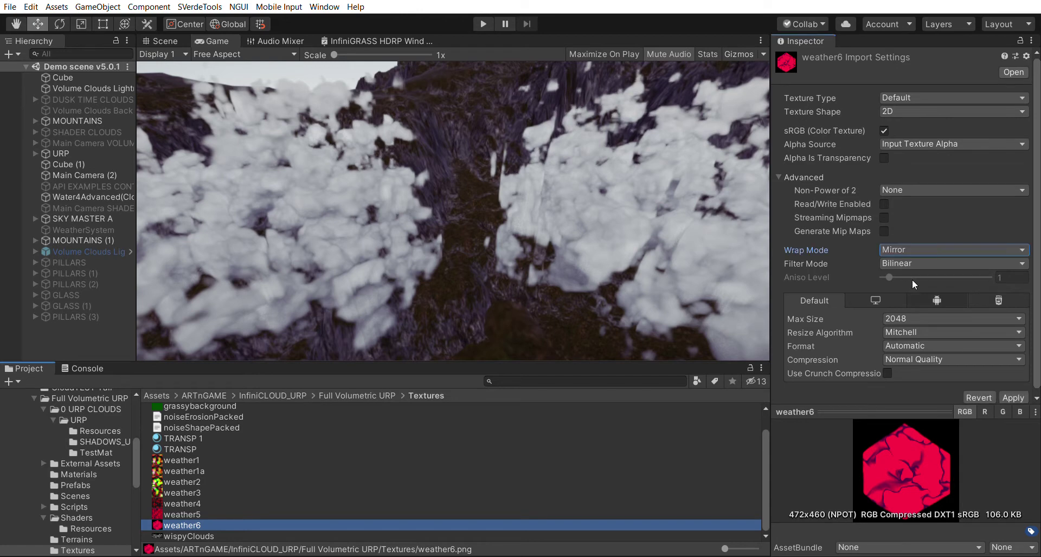
left_click(1015, 398)
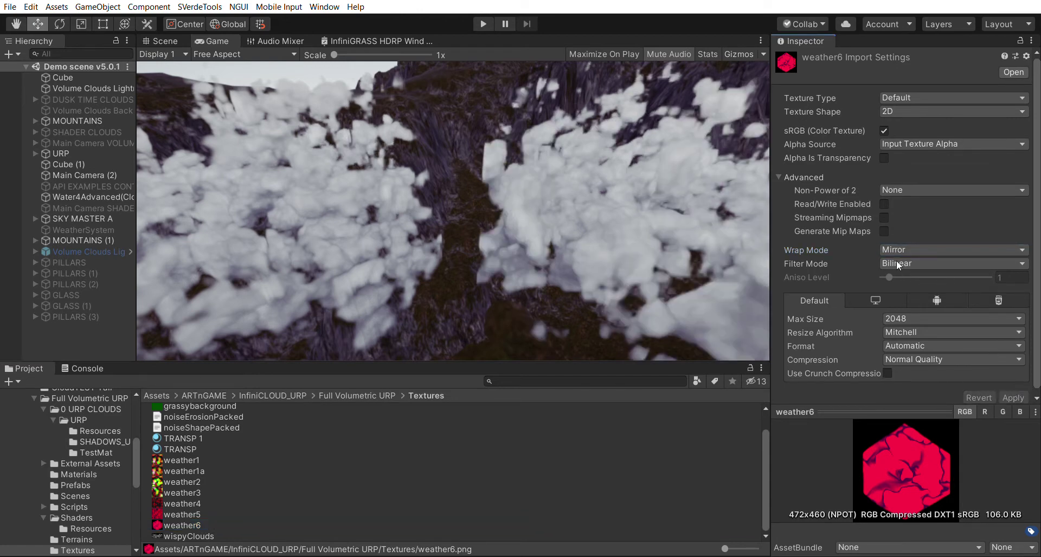
left_click(915, 264)
left_click(1014, 396)
Turn Main Camera (2) back around Y toward the cloud formation and set its volume clouds' Steps to 691.
left_click(102, 175)
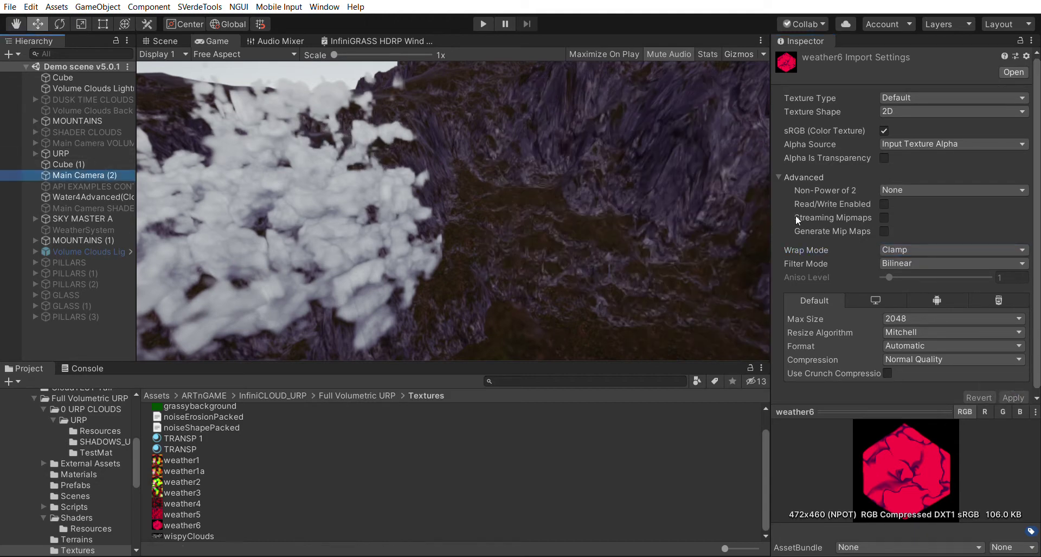
left_click_drag(933, 124, 783, 113)
scroll(958, 302, "down", 8)
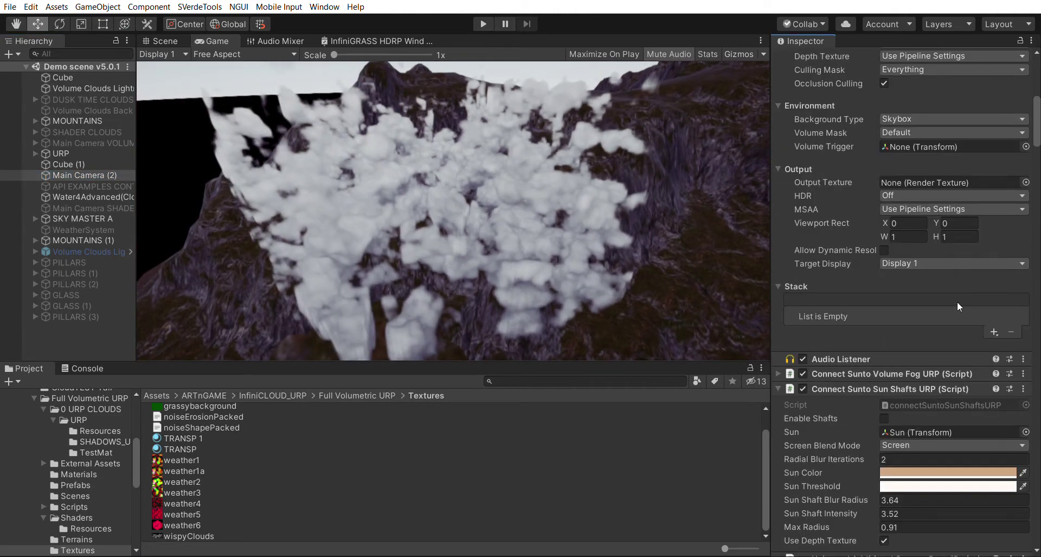
scroll(958, 302, "down", 8)
scroll(959, 304, "down", 12)
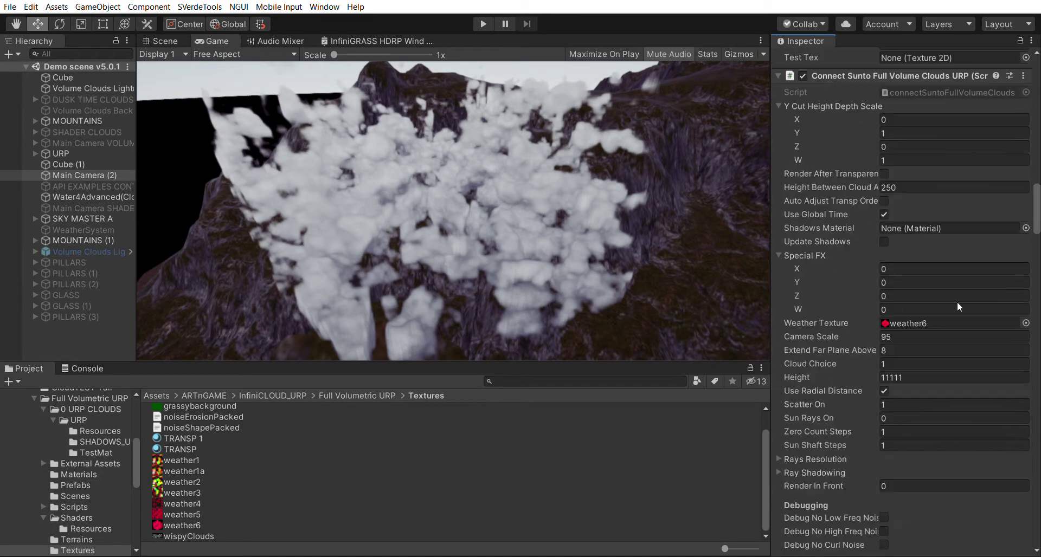
scroll(958, 302, "down", 9)
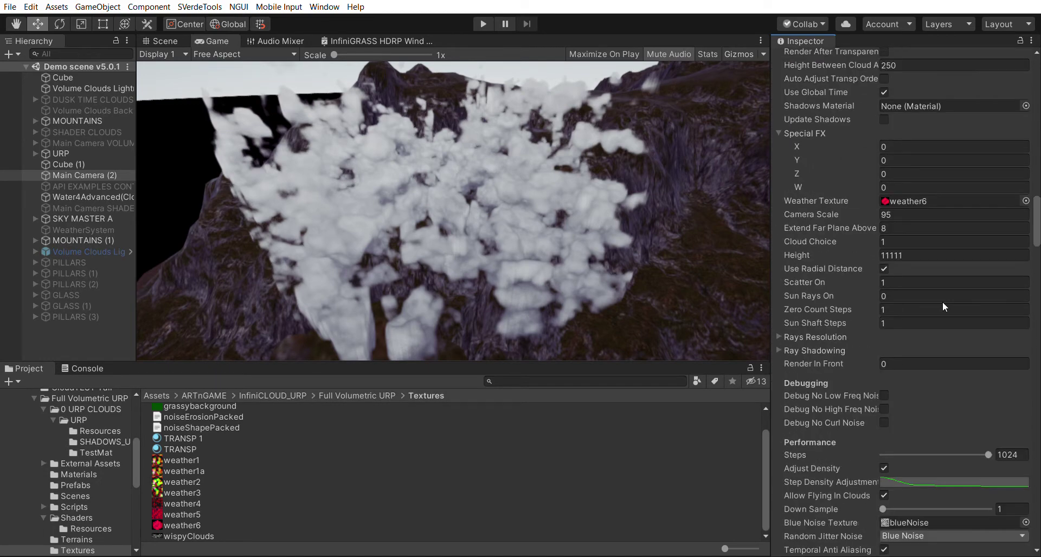
left_click_drag(985, 332, 951, 322)
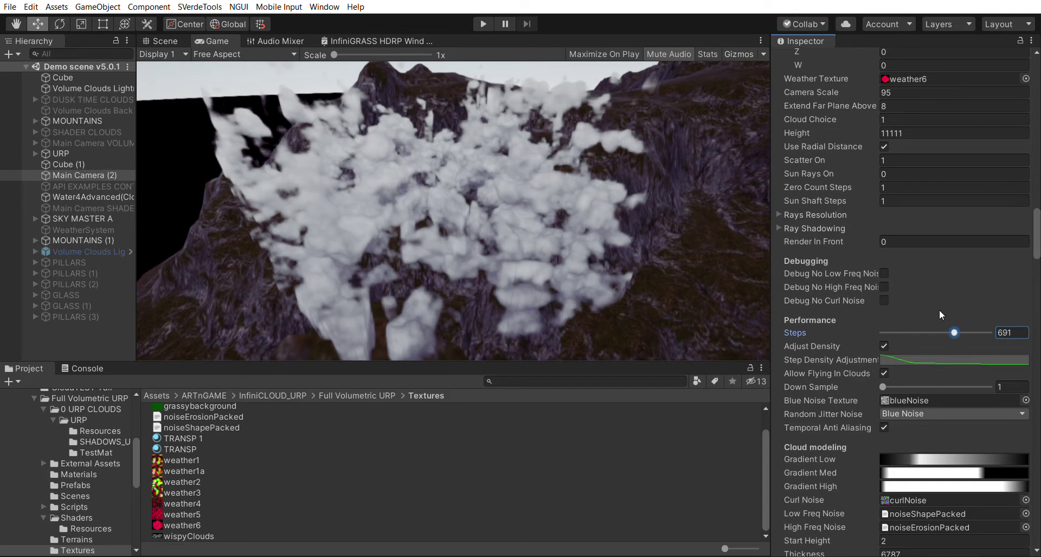
Try Special FX X values of 0.1, 0.14, 0.34 and 0.64 on the volume clouds script.
scroll(934, 311, "up", 9)
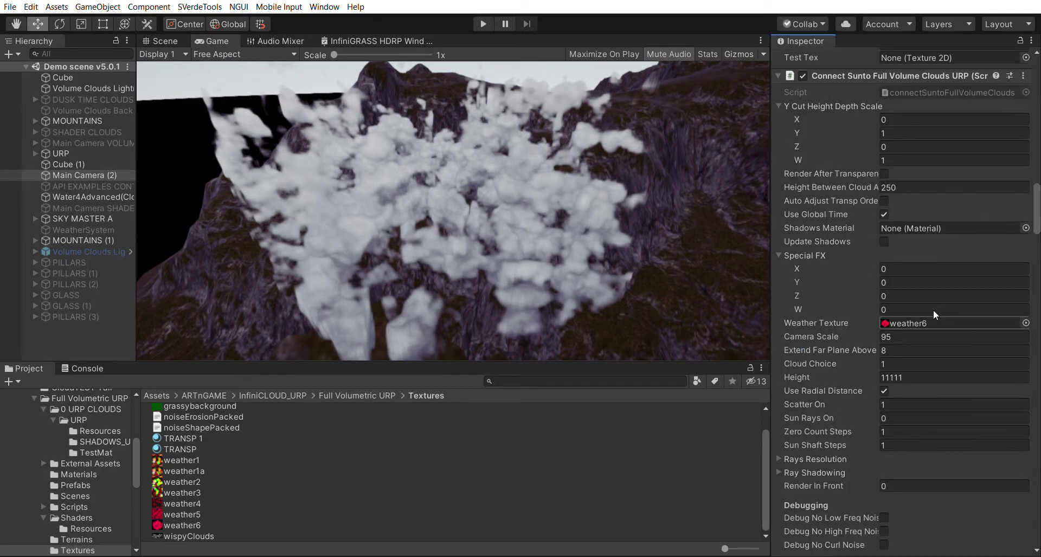
mouse_move(882, 256)
left_mouse_down()
mouse_move(896, 250)
mouse_move(880, 255)
left_mouse_up()
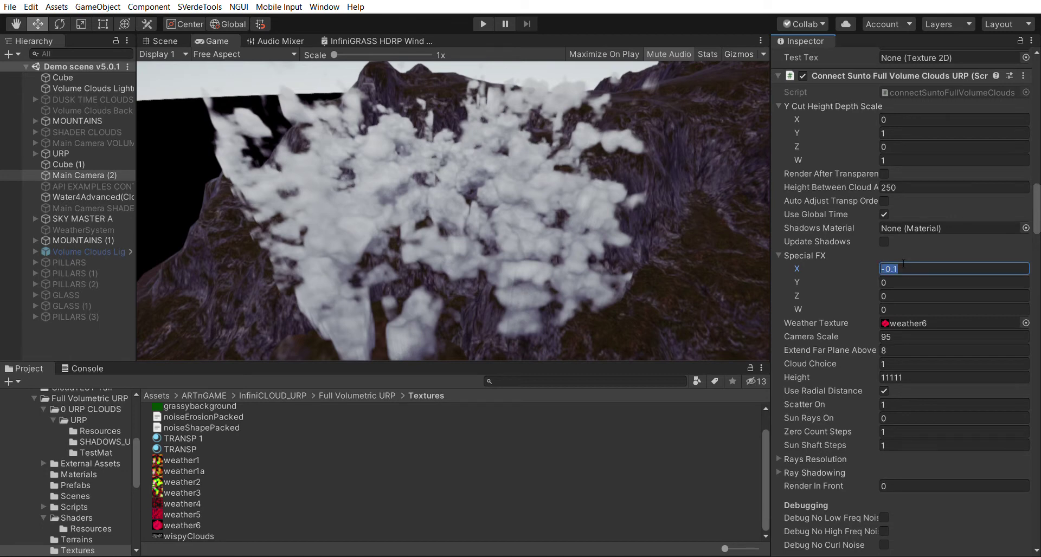
type("0.1")
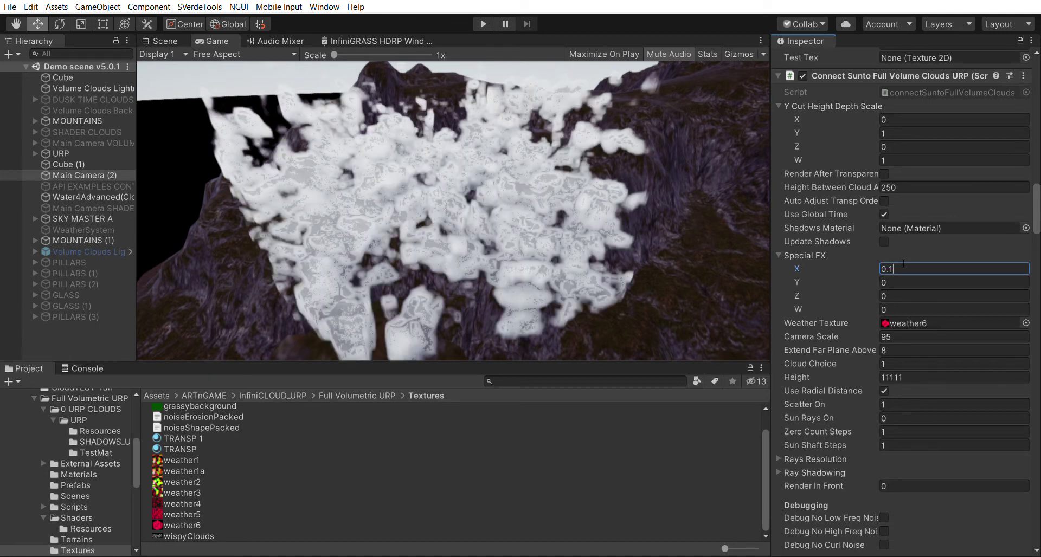
type("4")
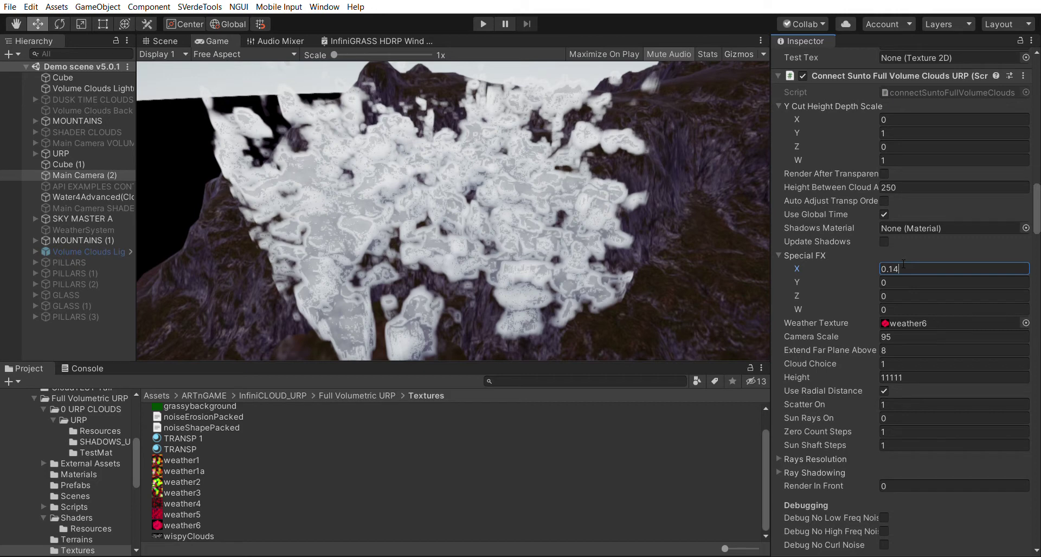
key("Left")
key("BackSpace")
type("4")
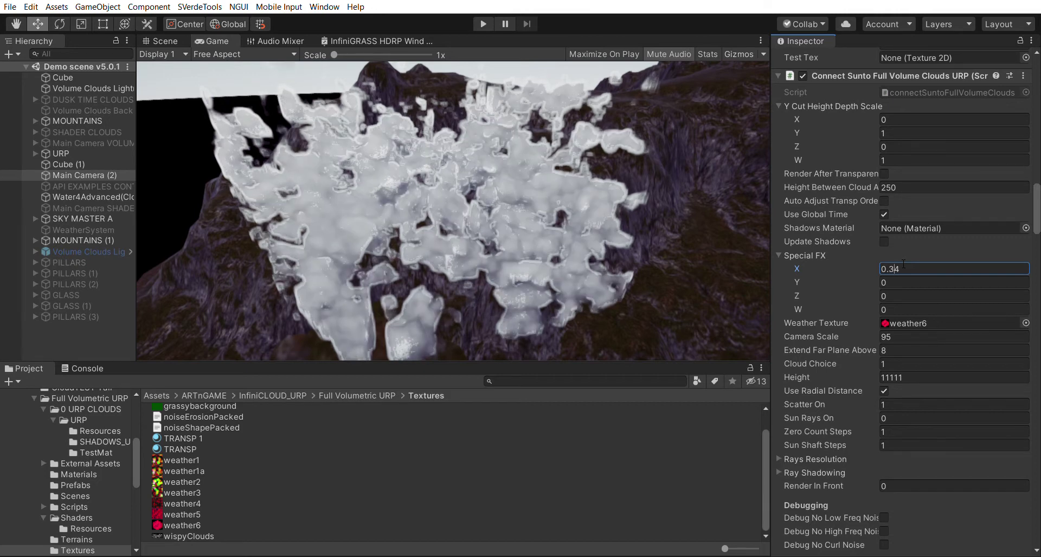
key("BackSpace")
type("6")
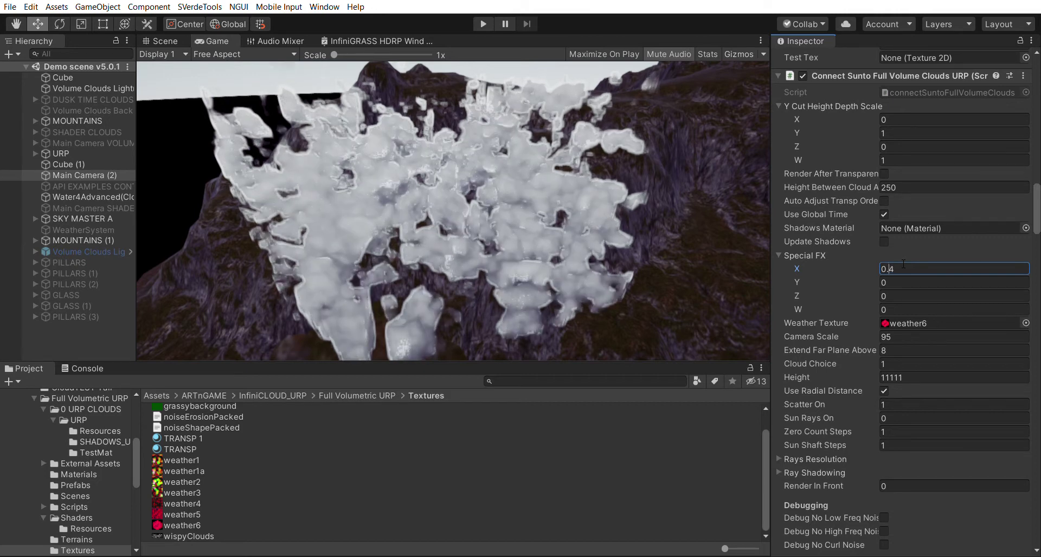
Set the clouds' Special FX Y to 0.29, Z to -1.89, W to 3.09 and X to 0.63.
left_click_drag(872, 280, 880, 275)
left_click_drag(953, 274, 960, 298)
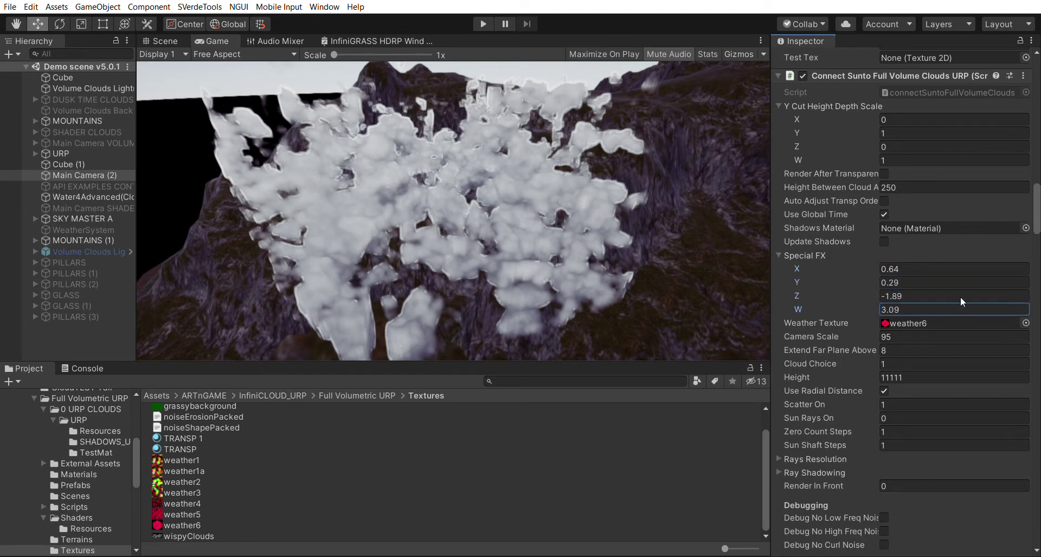
left_click(881, 255)
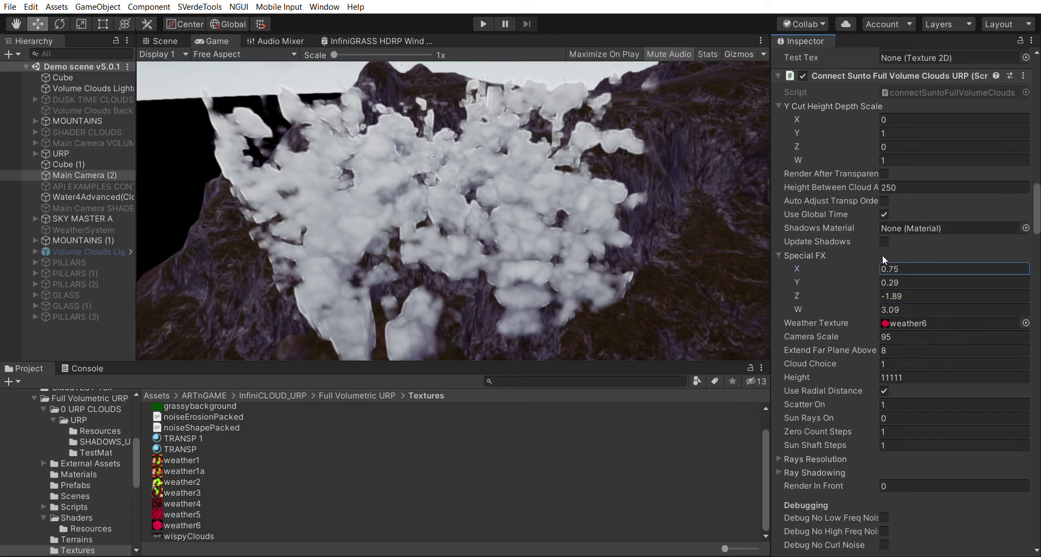
type("0.63")
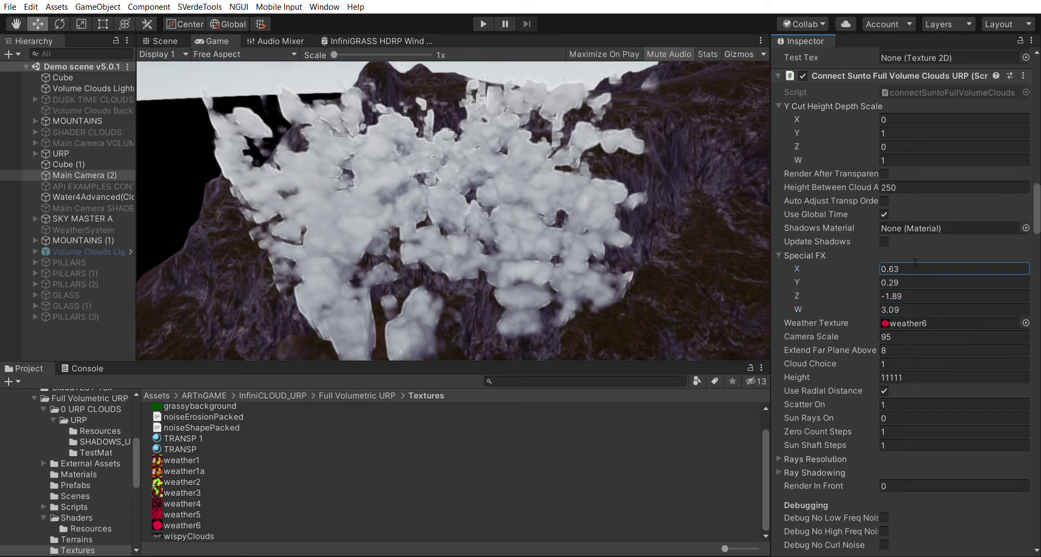
type("0")
Reset the clouds' Special FX X, Y, Z and W values to 0.
key("Tab")
type("0")
key("Tab")
type("0")
key("Tab")
type("0")
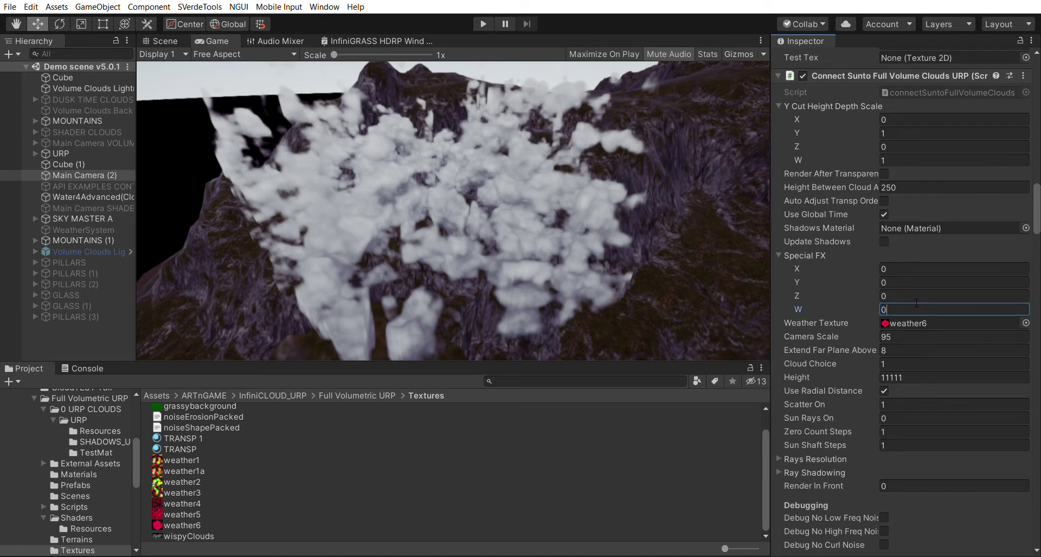
Set the Down Sample value in the volume clouds' performance settings to 2.
scroll(916, 302, "down", 4)
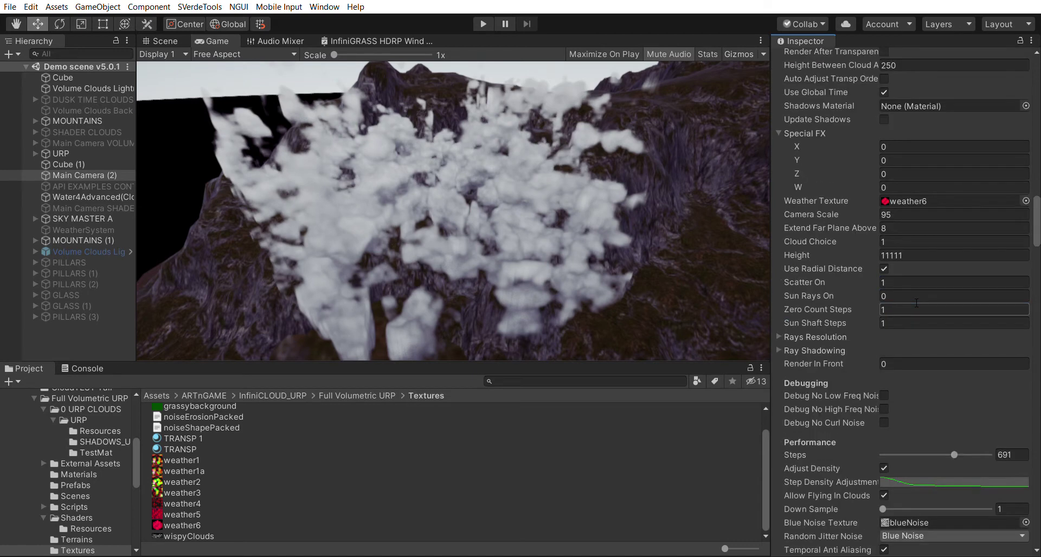
scroll(916, 303, "down", 4)
scroll(911, 303, "down", 4)
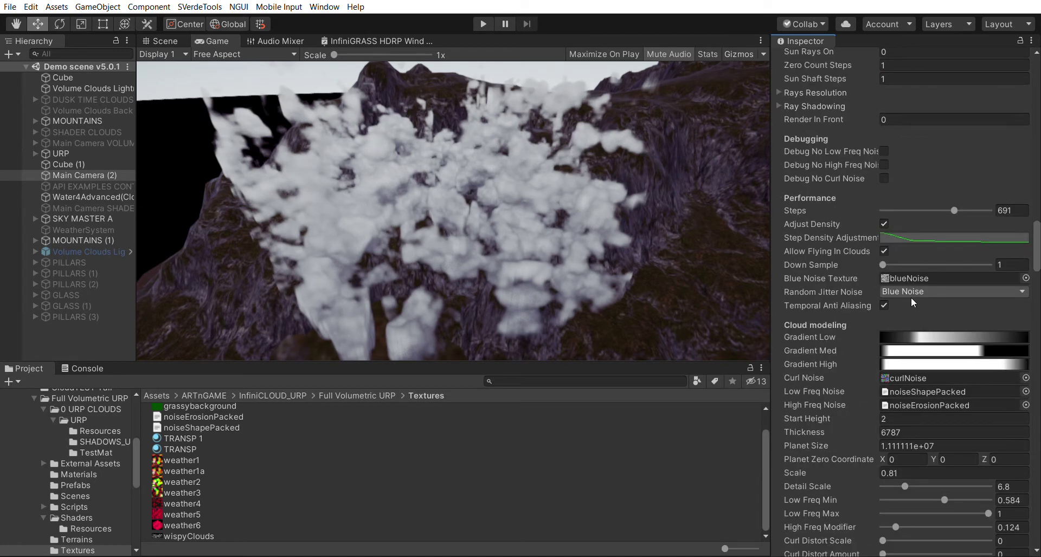
left_click(898, 265)
Set the cloud lighting's Ambient Light Factor to 0.265 and Sun Light Factor to 0.59.
scroll(939, 317, "down", 4)
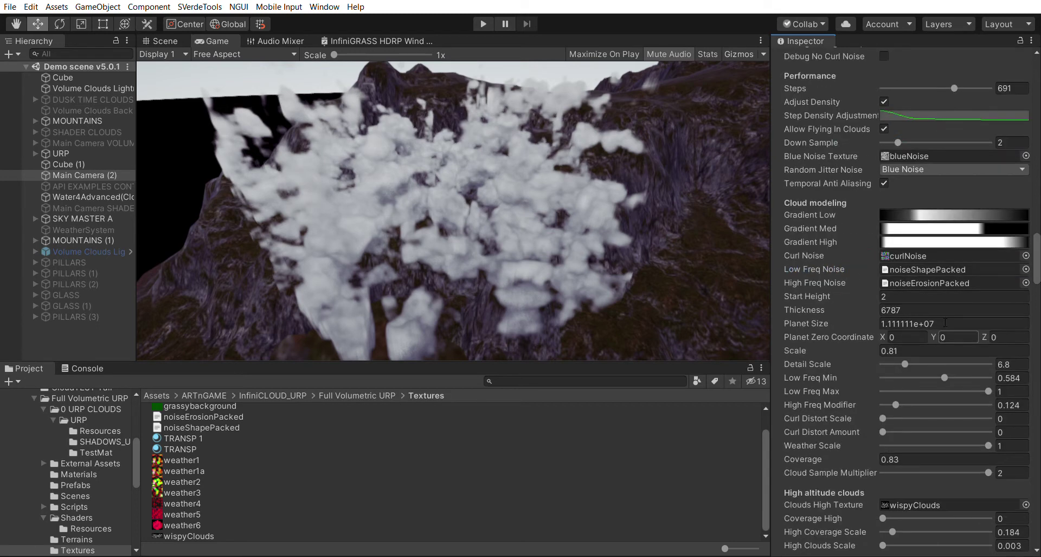
scroll(944, 321, "down", 4)
scroll(941, 318, "down", 4)
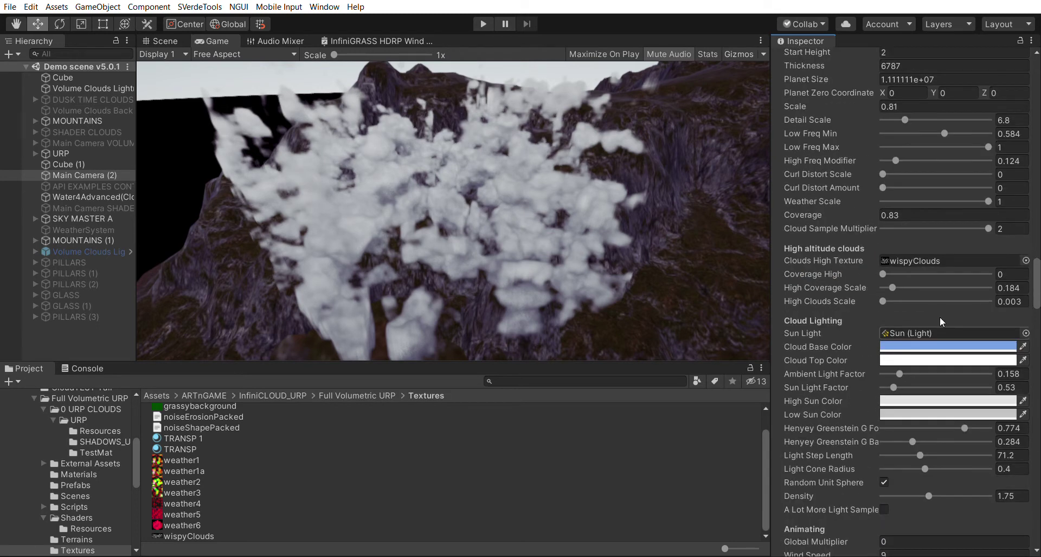
mouse_move(900, 374)
left_mouse_down()
mouse_move(930, 362)
mouse_move(900, 361)
mouse_move(933, 375)
mouse_move(914, 382)
mouse_move(916, 359)
mouse_move(895, 374)
left_mouse_up()
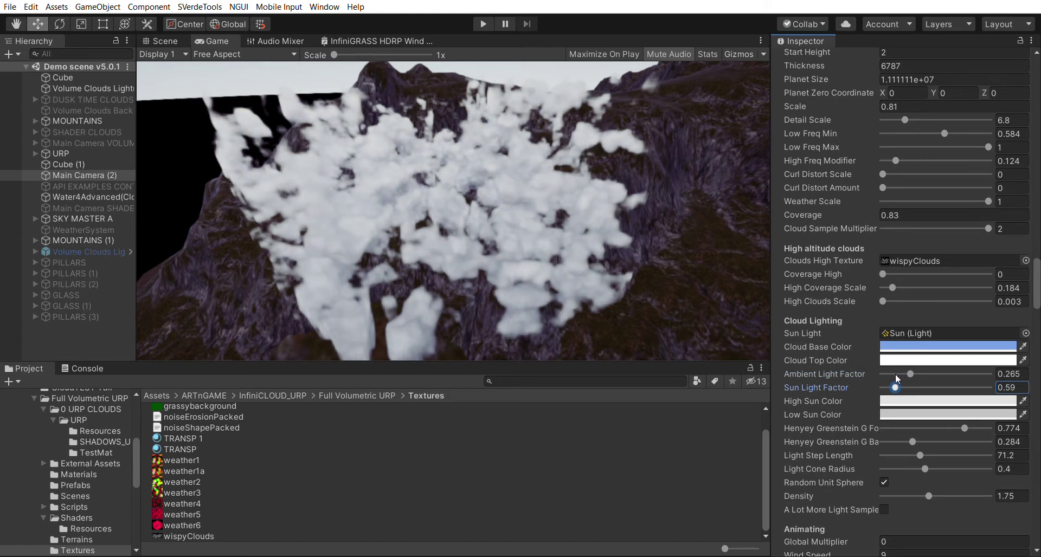
On the first child object of SKY MASTER A, set Time of Day to 13.9 and Horizontal Sun Position to 213.
left_click(81, 163)
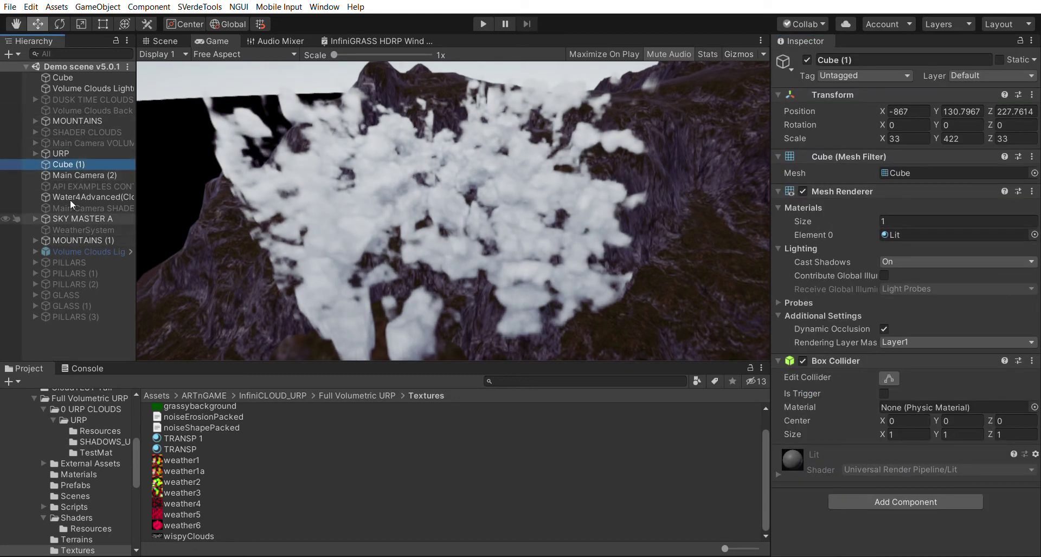
left_click(61, 218)
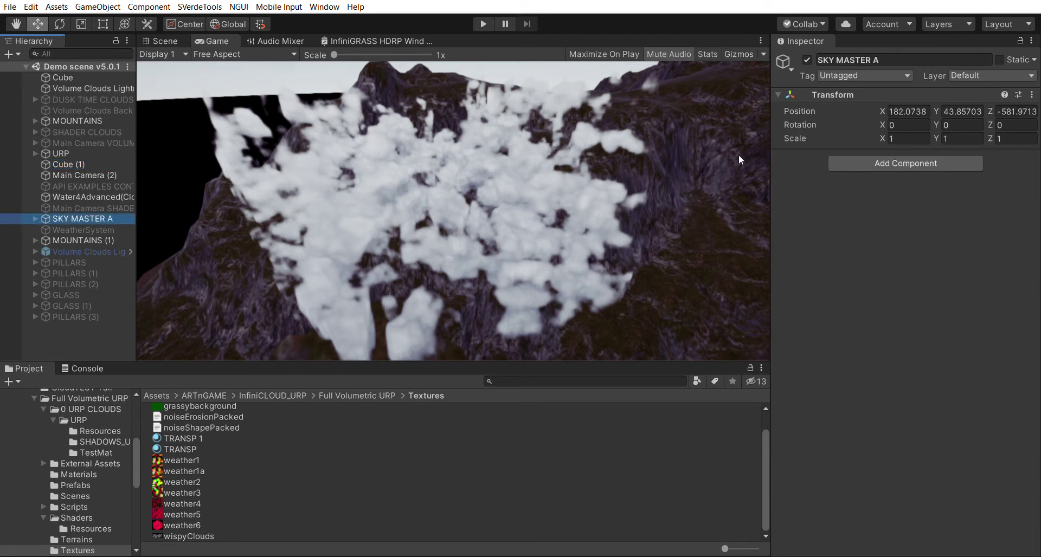
left_click(36, 218)
left_click(74, 228)
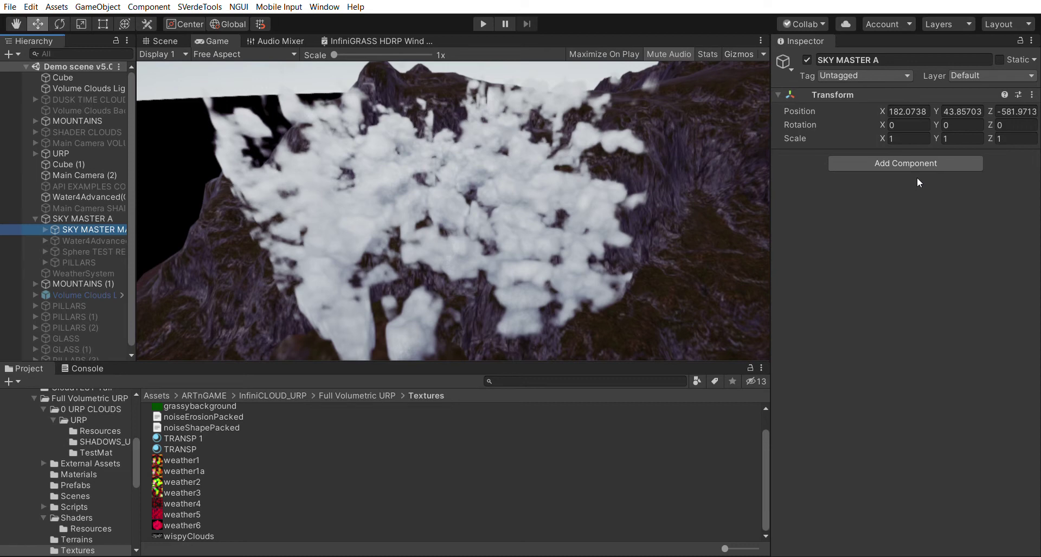
scroll(846, 277, "down", 10)
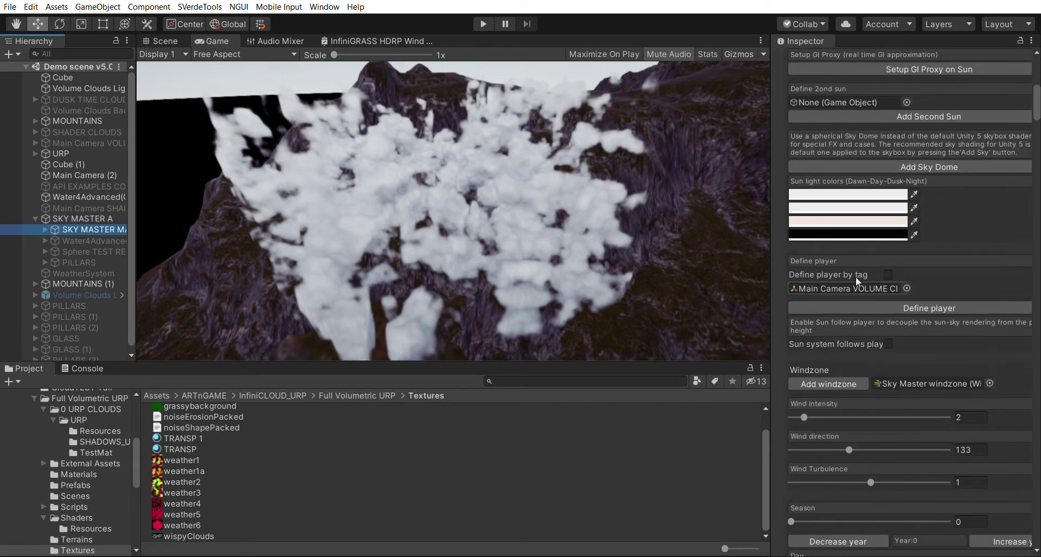
scroll(856, 276, "down", 10)
mouse_move(887, 245)
left_mouse_down()
mouse_move(896, 243)
mouse_move(885, 244)
left_mouse_up()
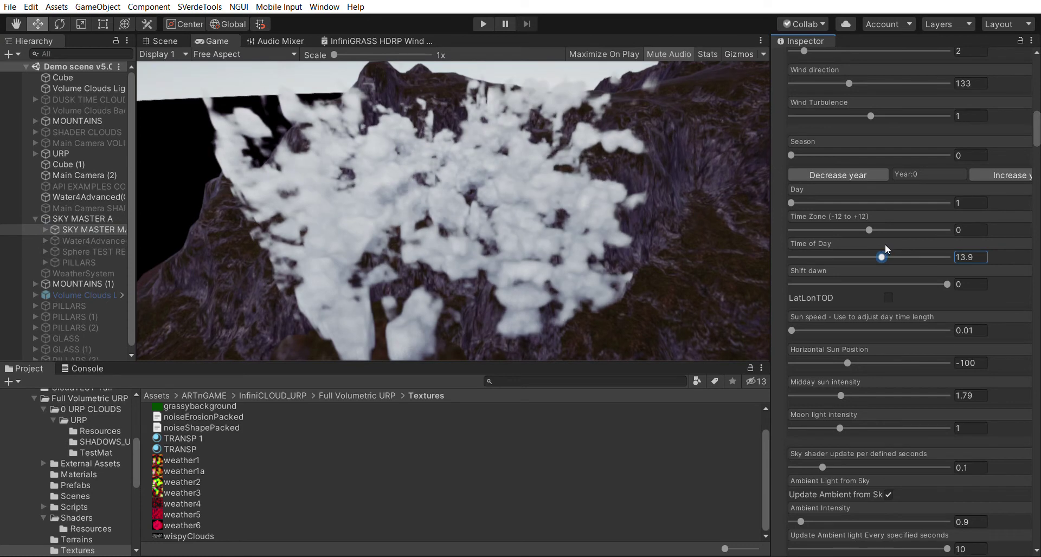
left_click_drag(857, 353, 916, 353)
In the cloud modeling settings of Main Camera (2), set Low Freq Min to 0.546 and High Freq Modifier to 0.163.
left_click(81, 175)
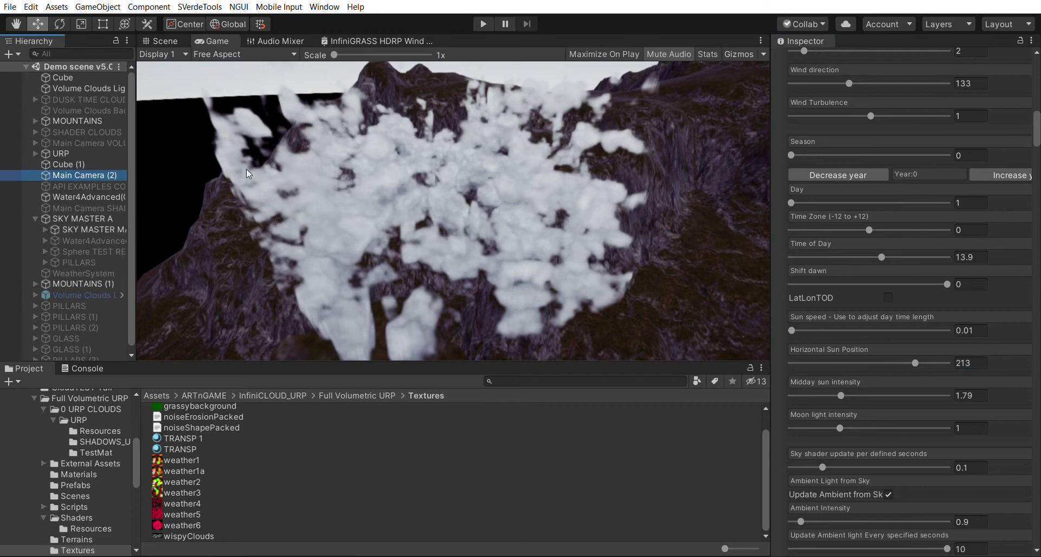
scroll(944, 356, "down", 20)
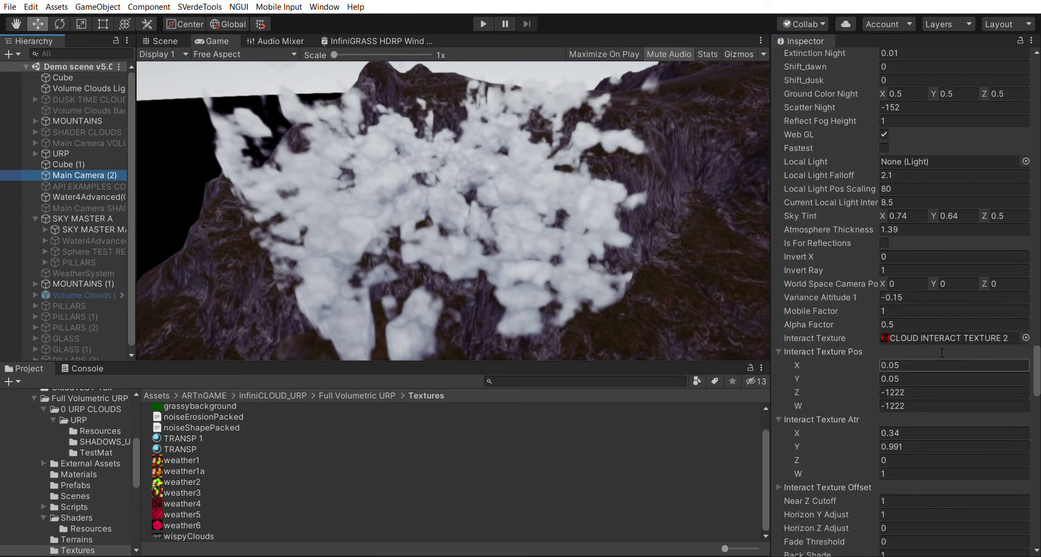
scroll(943, 353, "up", 15)
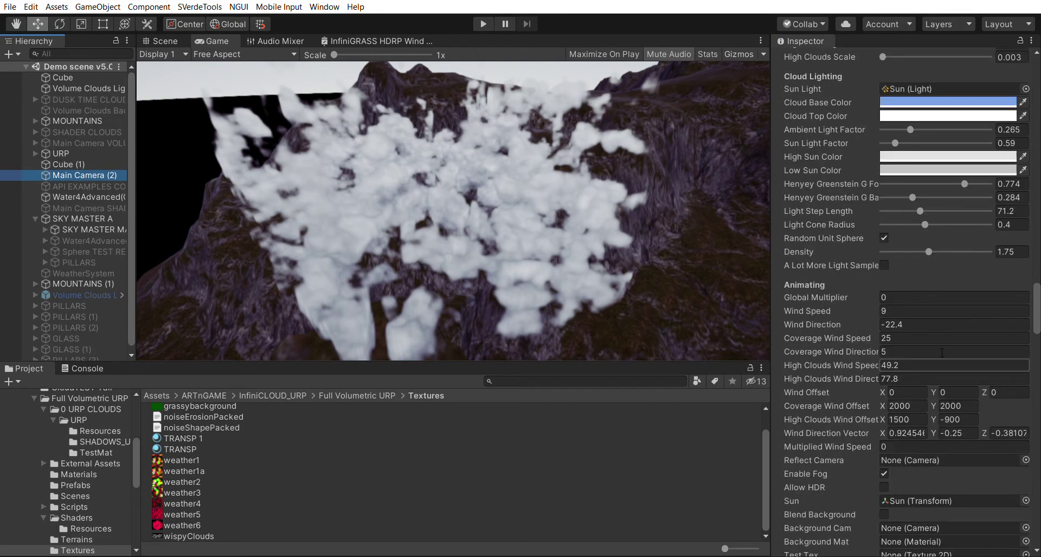
scroll(938, 352, "up", 3)
left_click_drag(944, 255, 988, 256)
left_click_drag(896, 283, 900, 262)
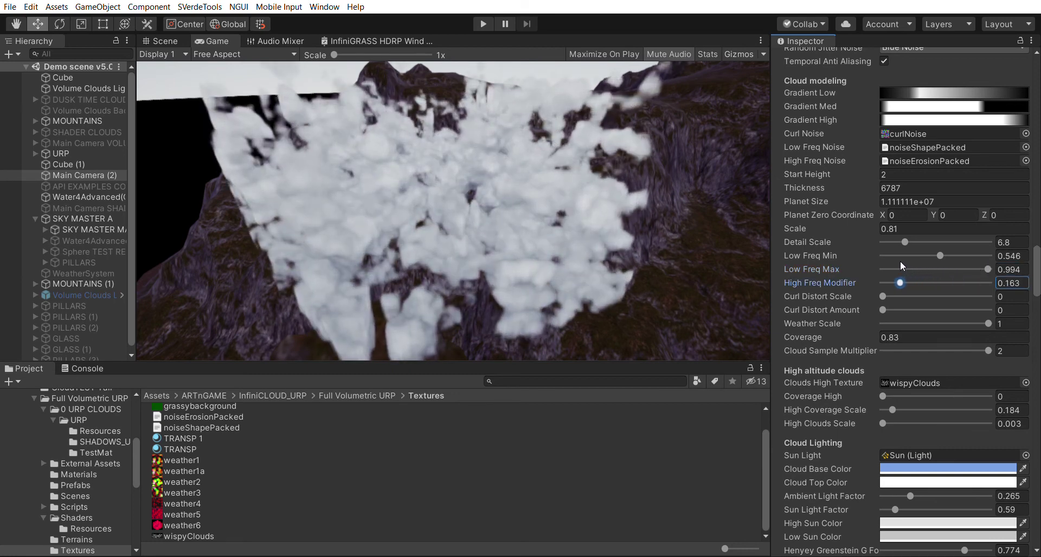
Set the cloud Coverage to 0.99 and the Cloud Sample Multiplier to 1.19.
left_click(895, 332)
key("BackSpace")
type("9")
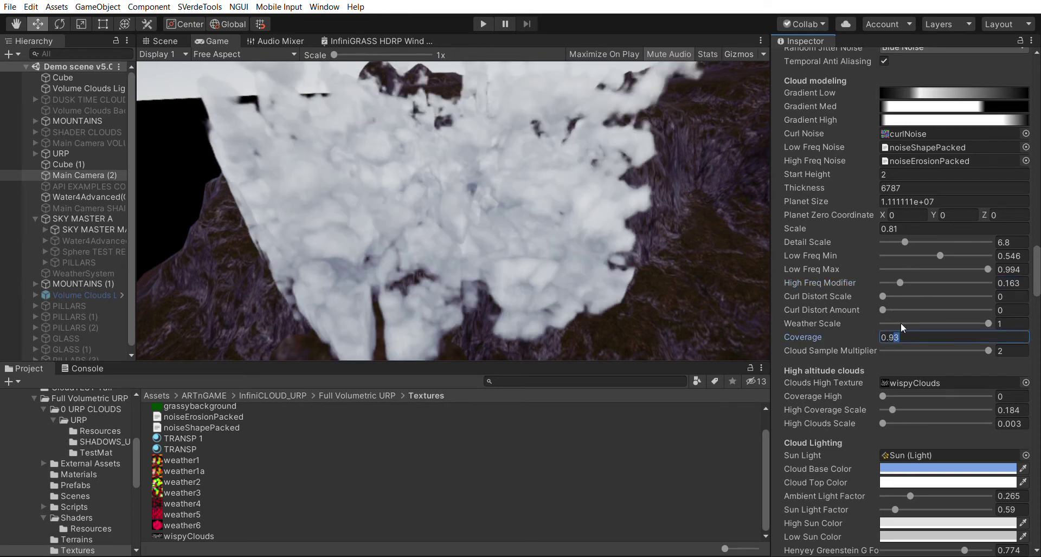
type("9")
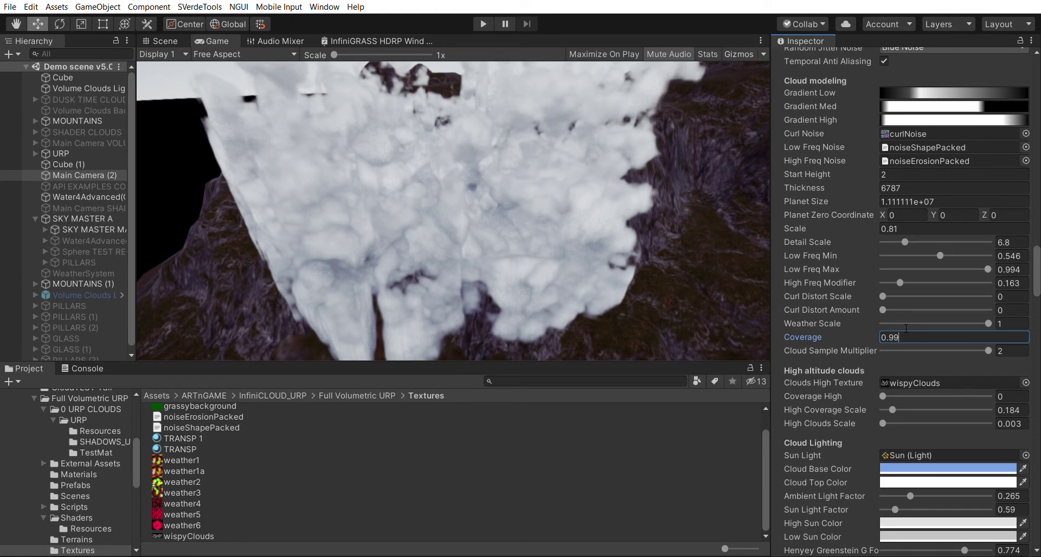
left_click_drag(988, 349, 946, 341)
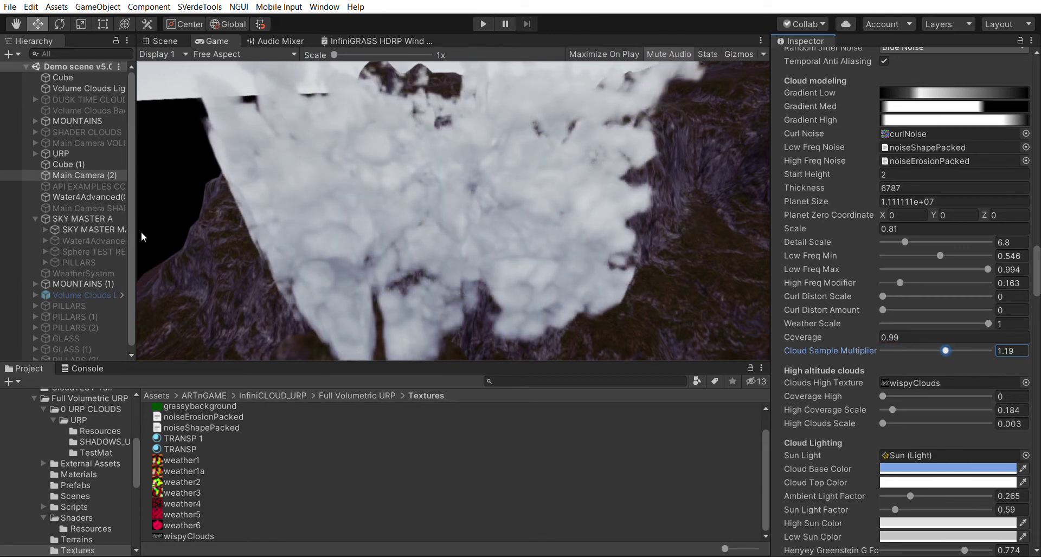
Activate the PILLARS (1), PILLARS (2) and GLASS objects together in the scene.
scroll(74, 230, "down", 1)
left_click(89, 309)
left_click(85, 323, "ctrl")
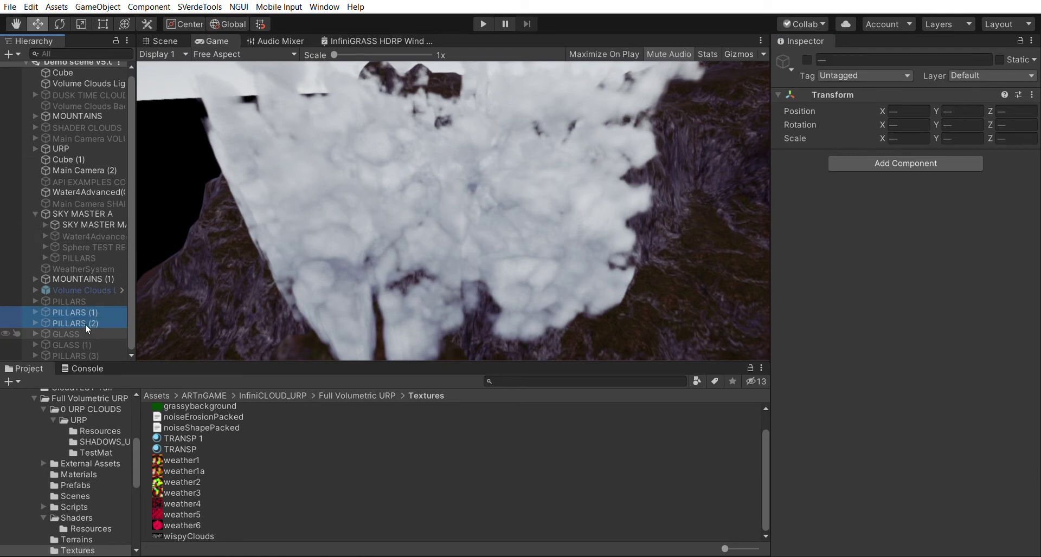
left_click(84, 334, "ctrl")
left_click(83, 344, "ctrl")
left_click(81, 334, "ctrl")
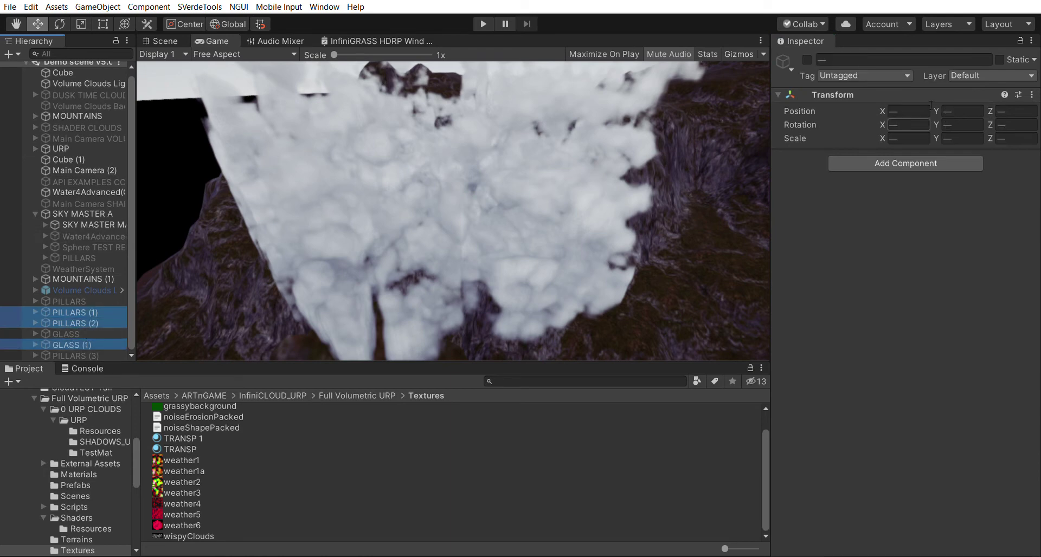
left_click(808, 54)
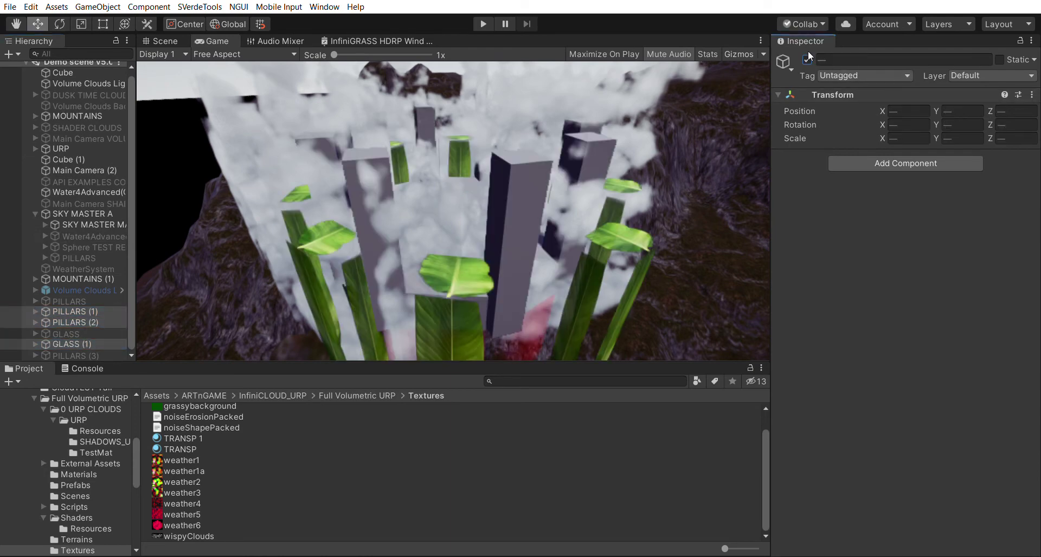
left_click(808, 55)
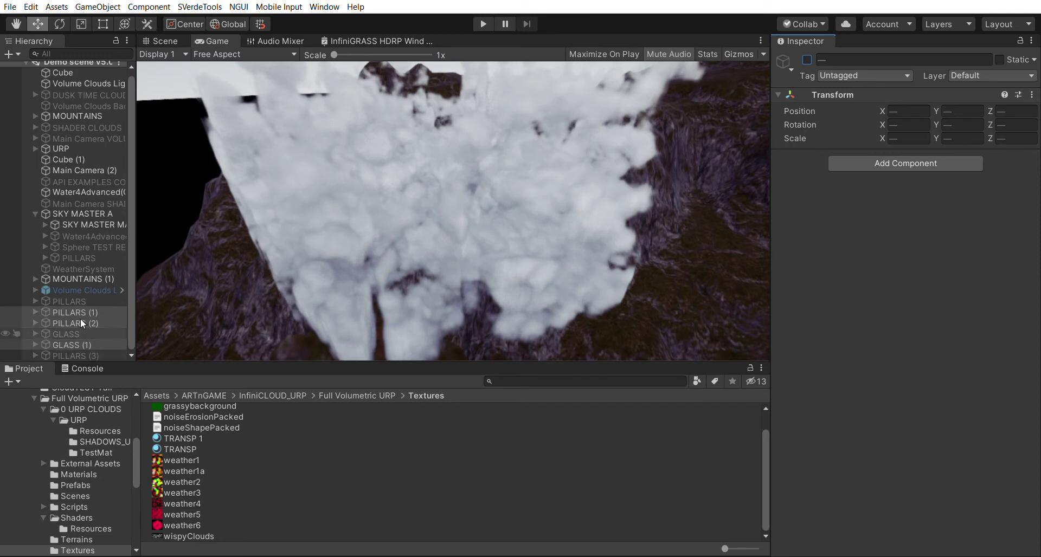
left_click(80, 334, "ctrl")
left_click(80, 343, "ctrl")
left_click(807, 58)
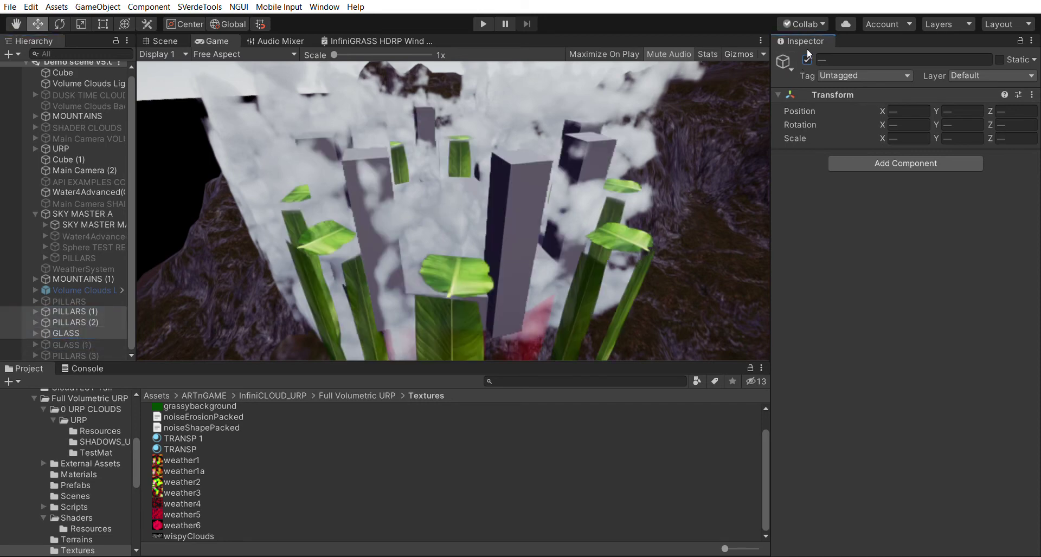
Toggle PILLARS (1) off and back on to identify it, and deactivate PILLARS (2).
left_click(81, 311)
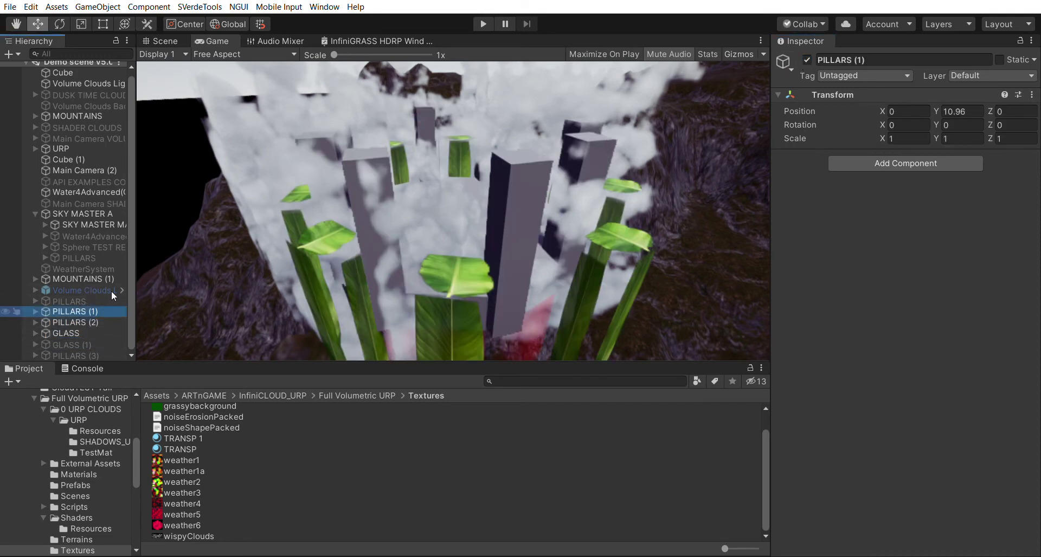
left_click(807, 59)
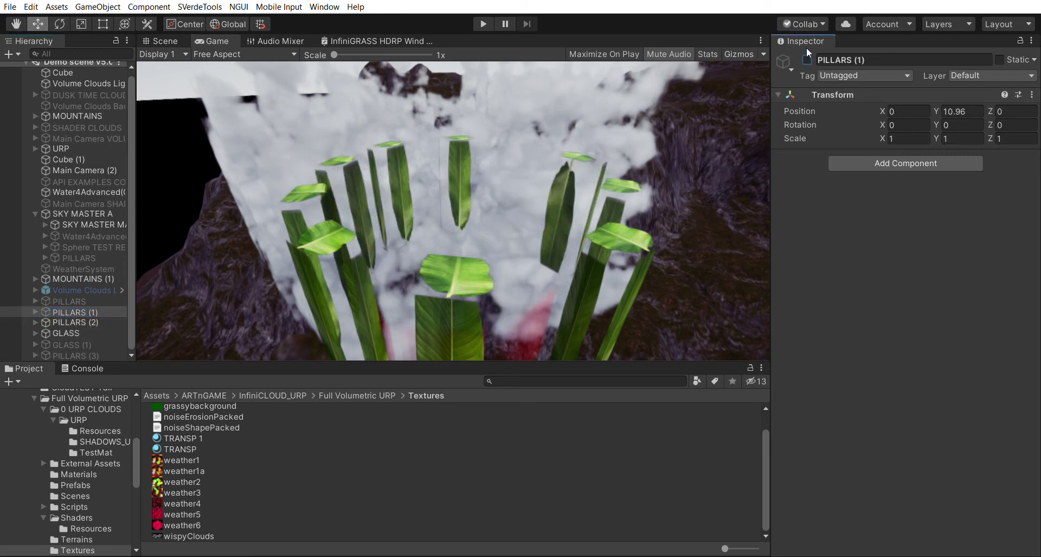
left_click(807, 59)
left_click(76, 322)
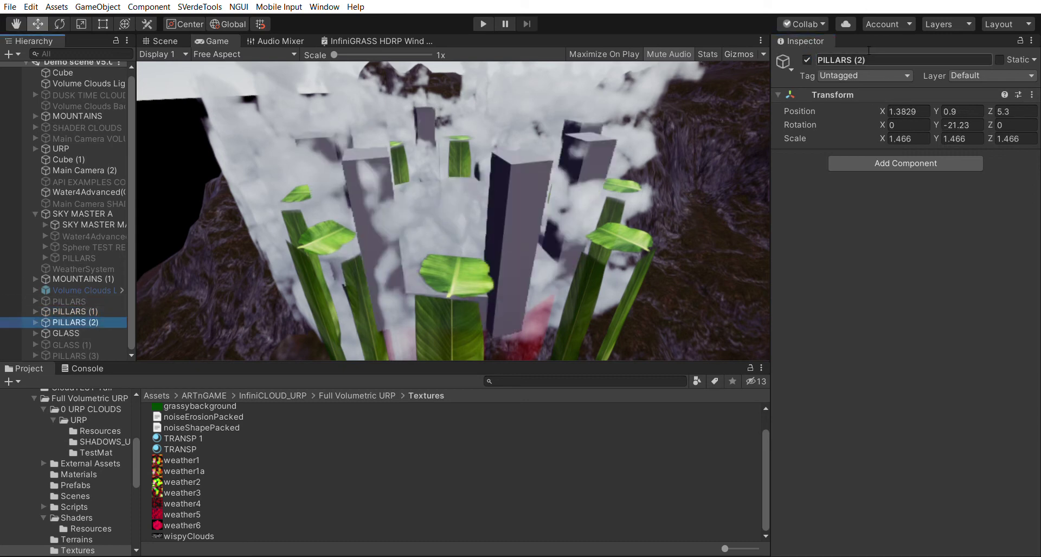
left_click(806, 59)
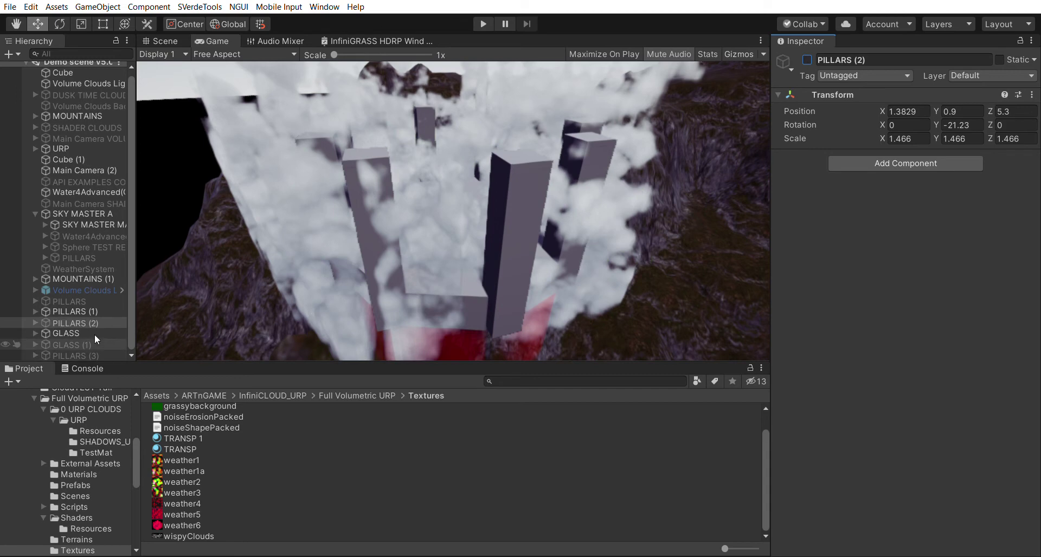
Try out the top-level PILLARS and PILLARS (3) objects by activating them together and deactivating them again.
left_click(95, 355)
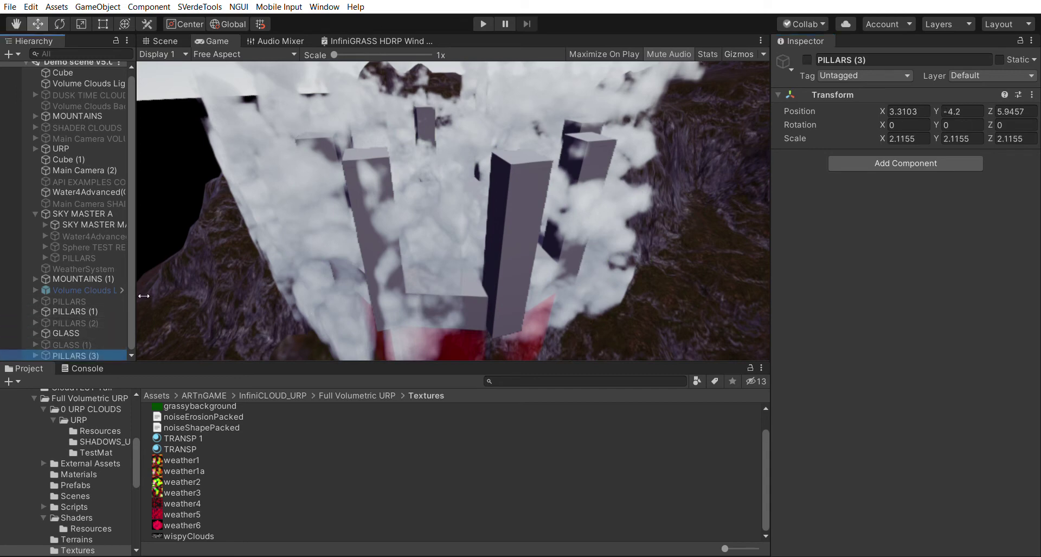
left_click(113, 301, "ctrl")
left_click(807, 60)
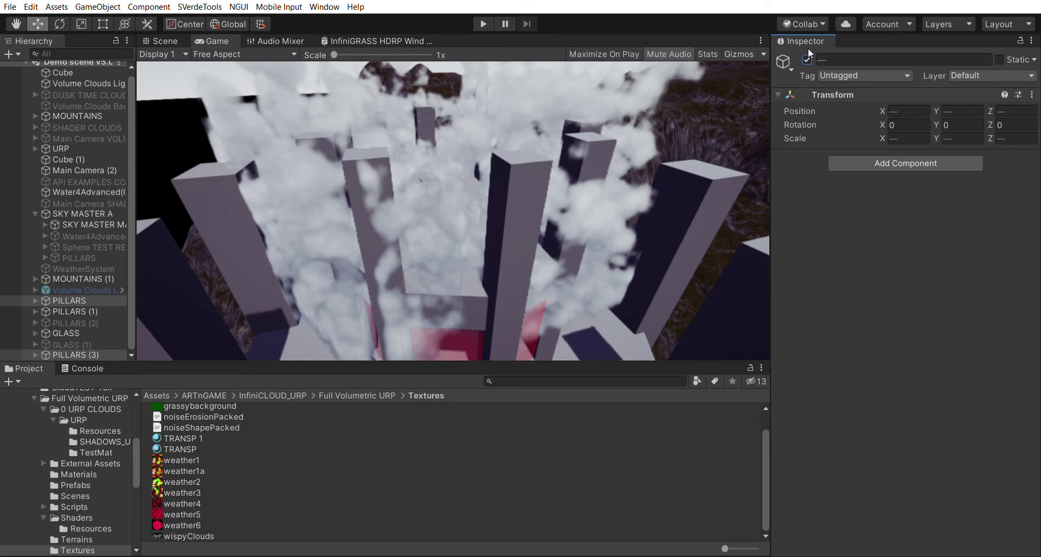
left_click(808, 59)
Activate the GLASS (1) object.
left_click(82, 345)
left_click(807, 59)
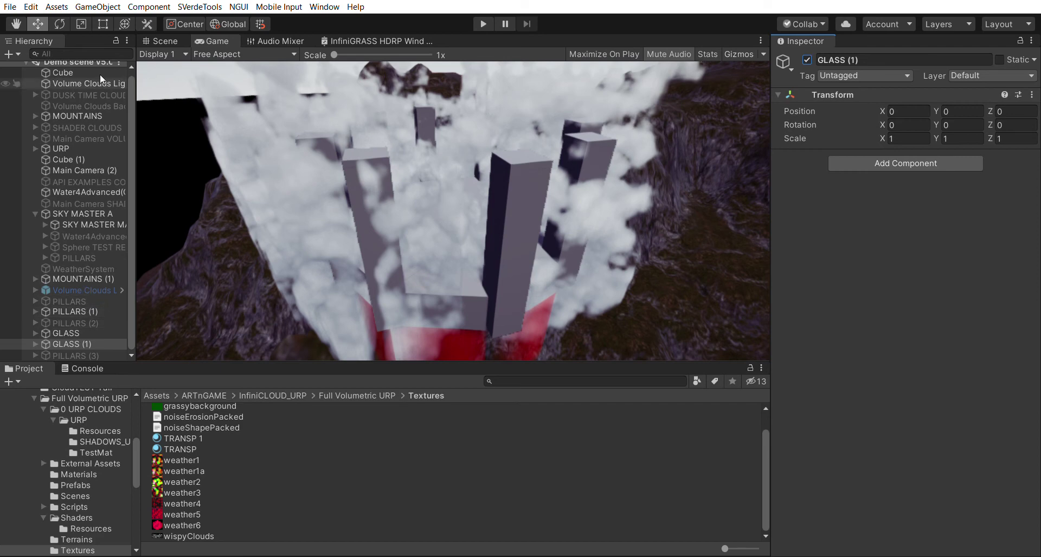
Move Main Camera (2) to position X -19.1, Y 22.21 and Z -23.1.
left_click(81, 171)
left_click_drag(935, 101, 837, 82)
left_click_drag(873, 82, 875, 82)
left_click_drag(985, 111, 1016, 96)
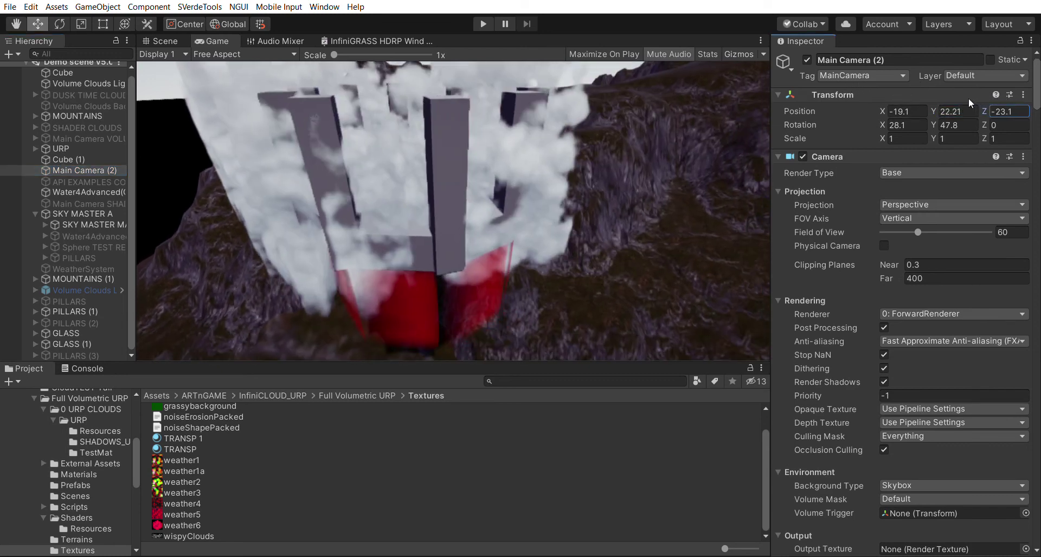
Set the X position of Main Camera (2) to -20.9 and its Z position to -22.
type("-8.5")
left_click(904, 111)
type("-15.6")
left_click_drag(915, 92, 941, 93)
key("BackSpace")
key("BackSpace")
key("BackSpace")
key("BackSpace")
type("-20.9")
left_click(1000, 112)
type("-12")
key("BackSpace")
key("BackSpace")
type("22")
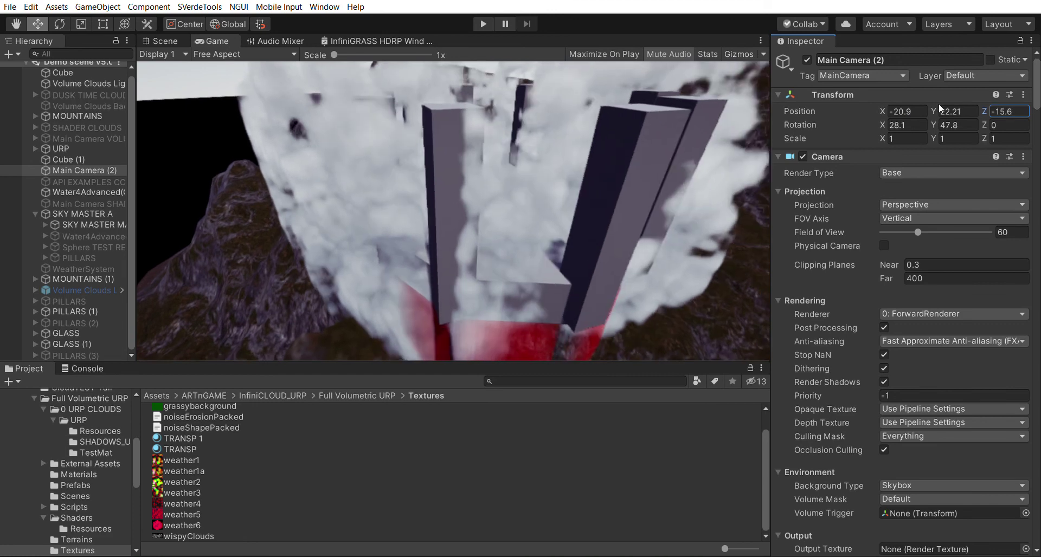
Set the X rotation of Main Camera (2) to 30.51 and raise its Y position to 31.5.
key("Tab")
type("30.51")
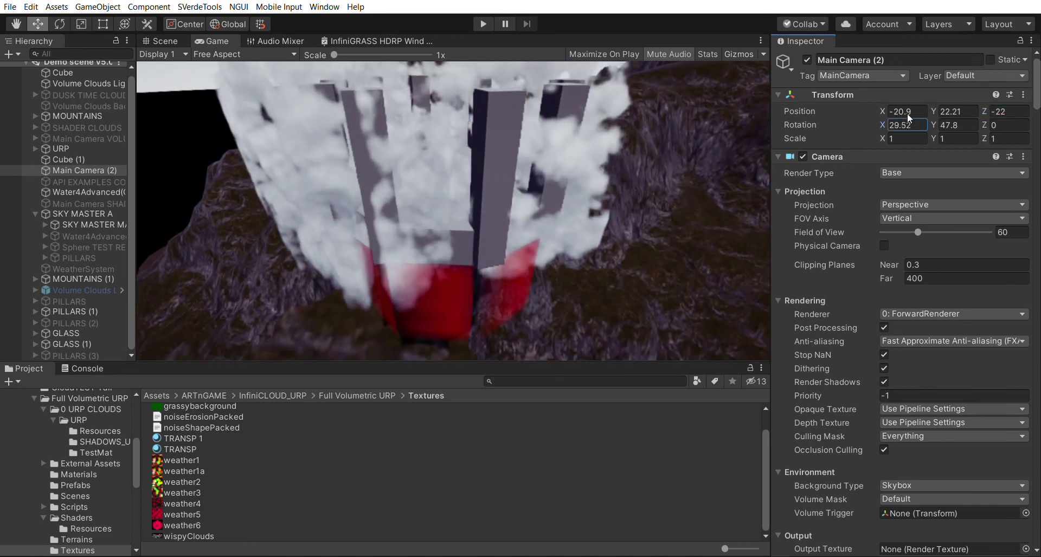
left_click_drag(940, 99, 988, 104)
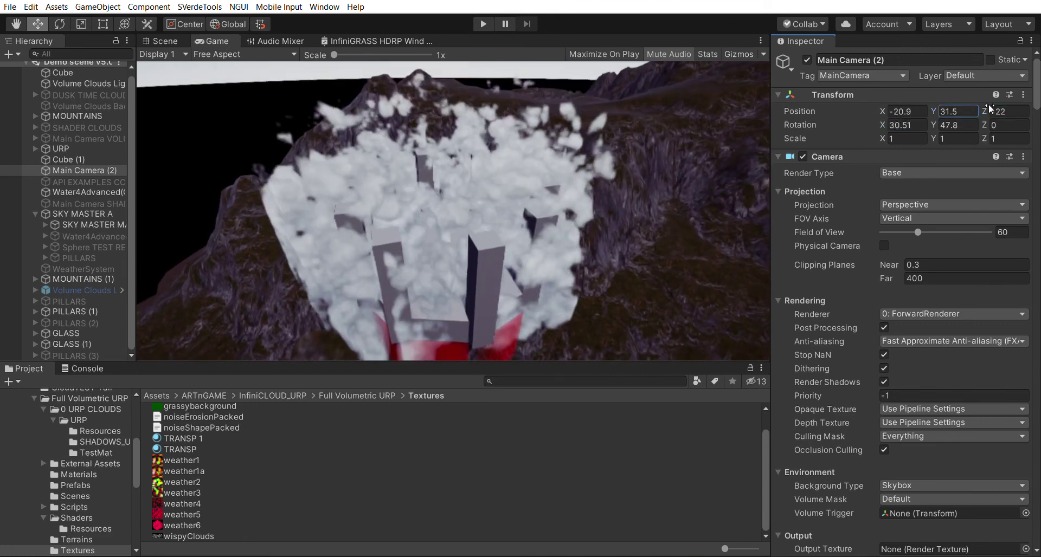